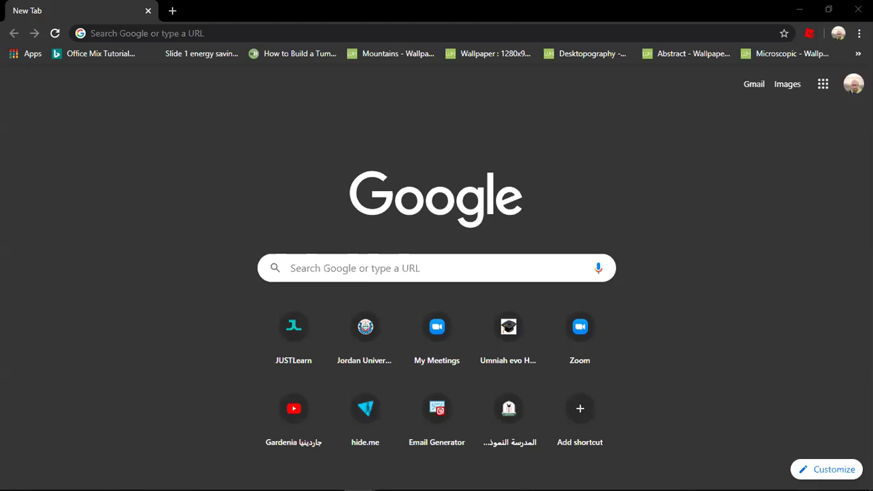
# Switch to the Excel project-groups workbook and review the list of groups, participants and submission notes
pyautogui.hotkey('alt', 'Tab')
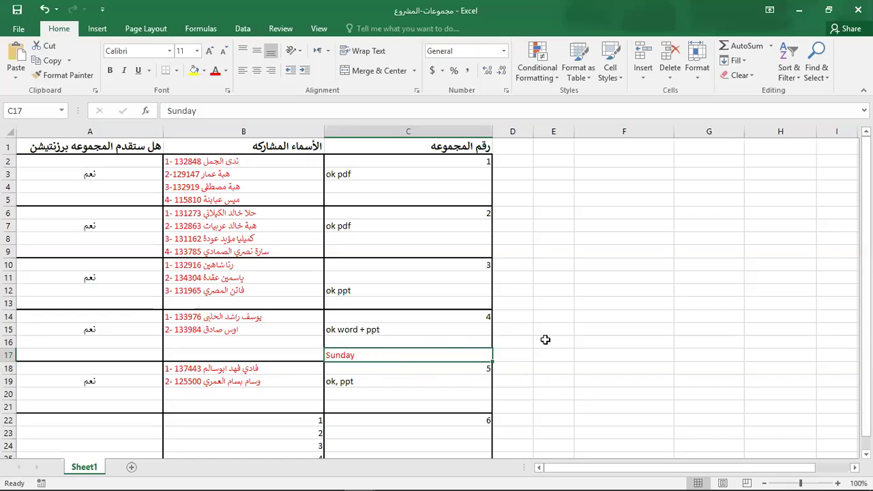
pyautogui.scroll(-2, 545, 340)
pyautogui.scroll(-3, 827, 328)
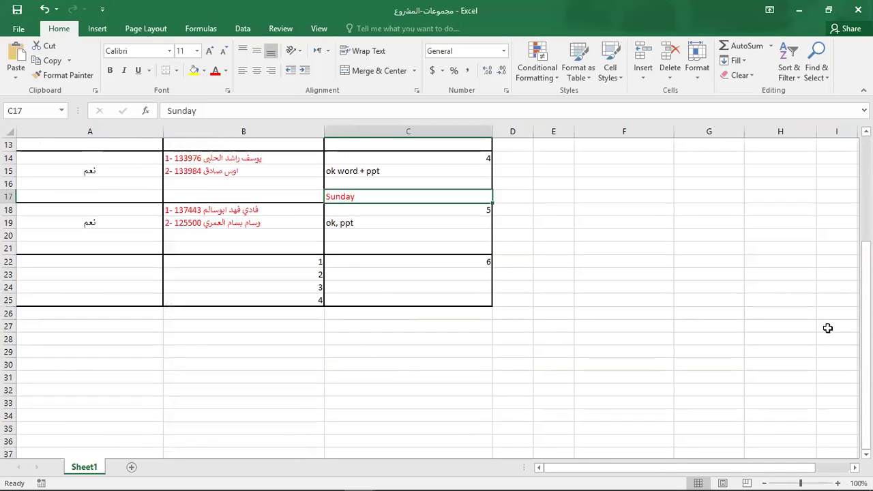
pyautogui.scroll(3, 827, 328)
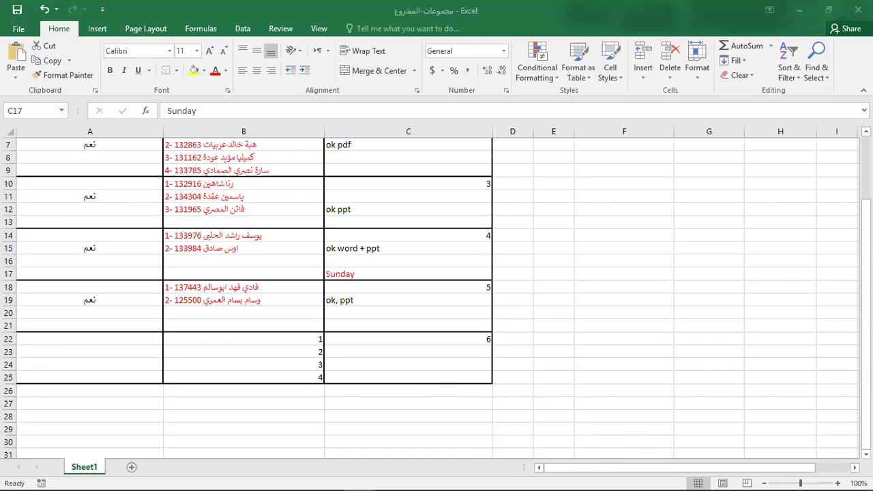
pyautogui.click(539, 179)
pyautogui.scroll(2, 539, 178)
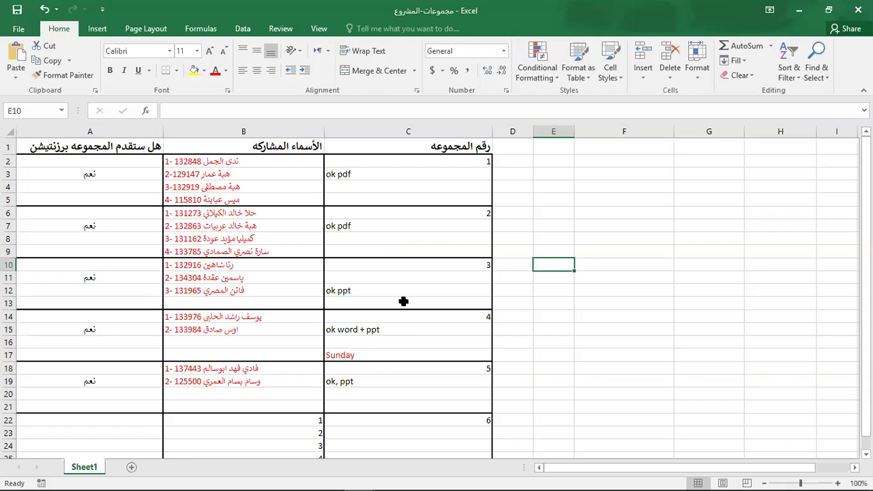
# Enter Sunday in cell C8 as group 2's presentation day and colour its text red
pyautogui.click(438, 226)
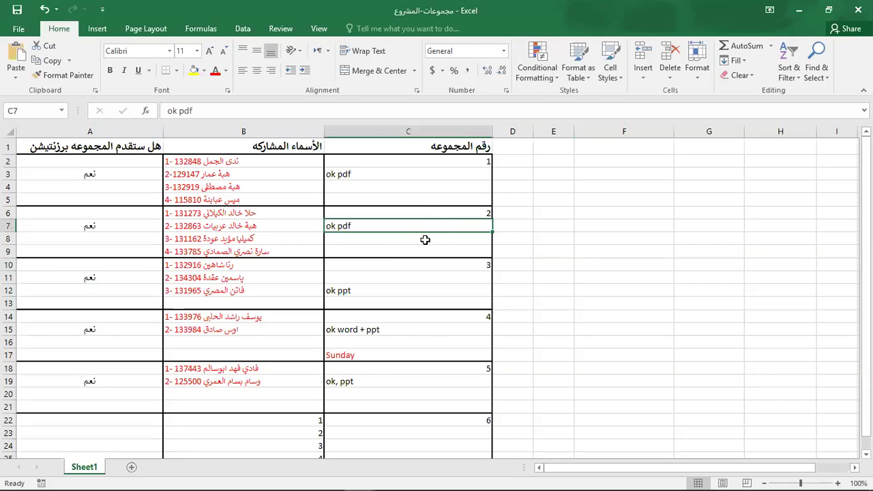
pyautogui.click(424, 239)
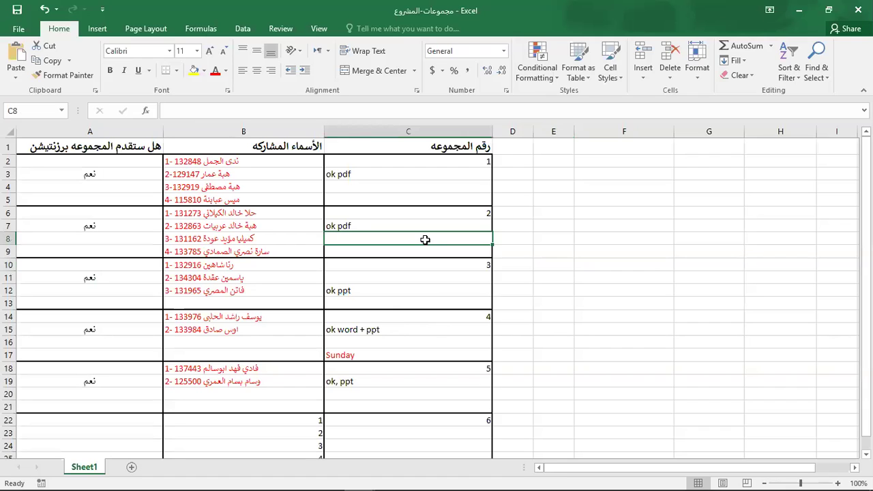
pyautogui.write('sunday')
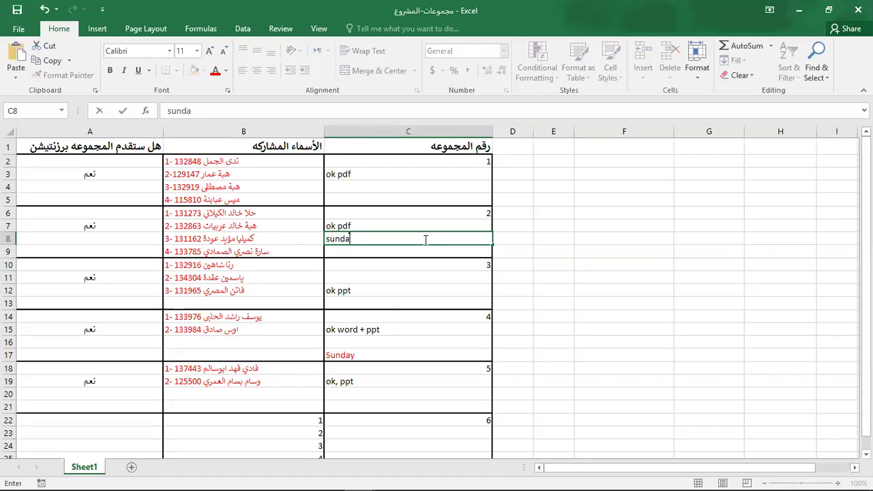
pyautogui.click(418, 289)
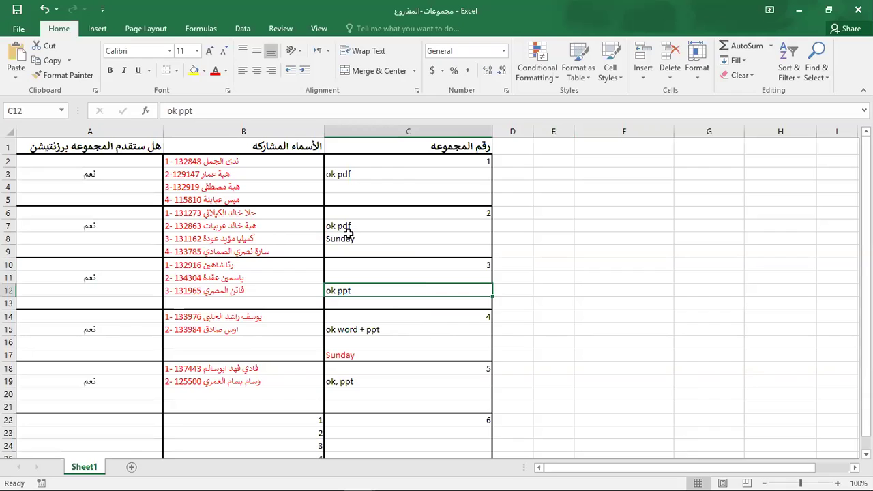
pyautogui.click(340, 238)
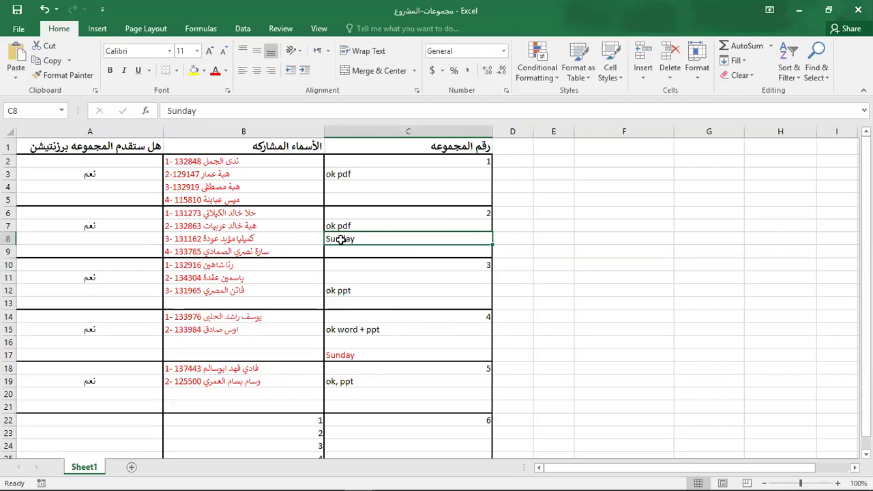
pyautogui.click(215, 72)
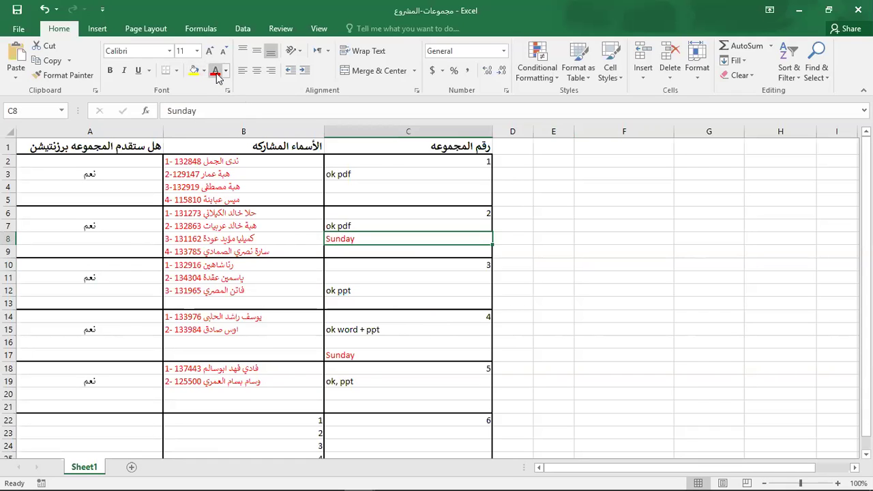
# Enter sunday in cell C4 as group 1's presentation day and colour its text red
pyautogui.click(387, 191)
pyautogui.write('sunda')
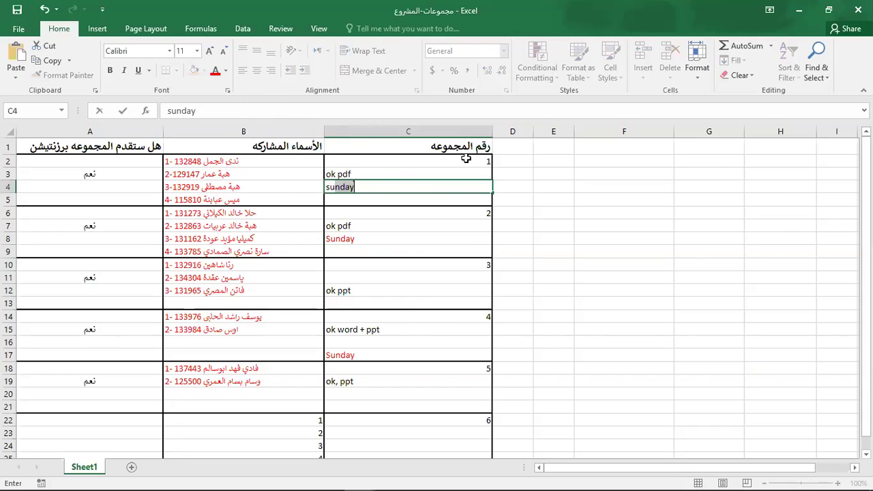
pyautogui.write('y')
pyautogui.click(429, 236)
pyautogui.click(354, 189)
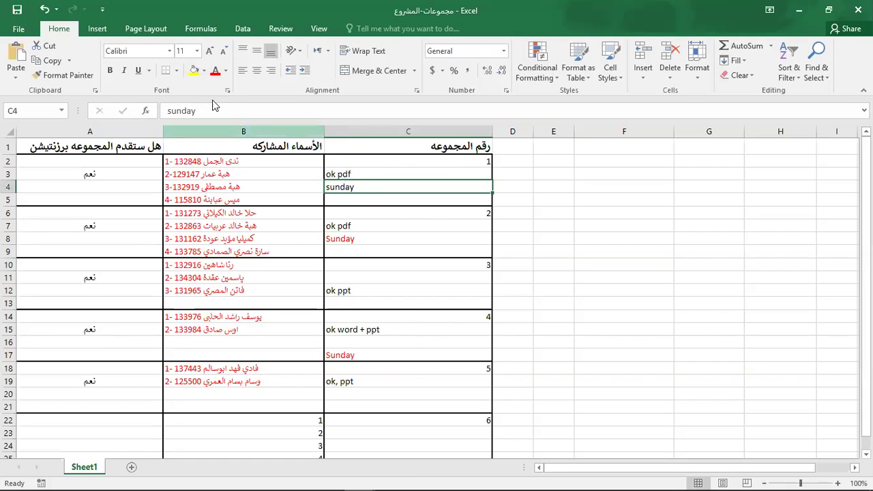
pyautogui.click(215, 72)
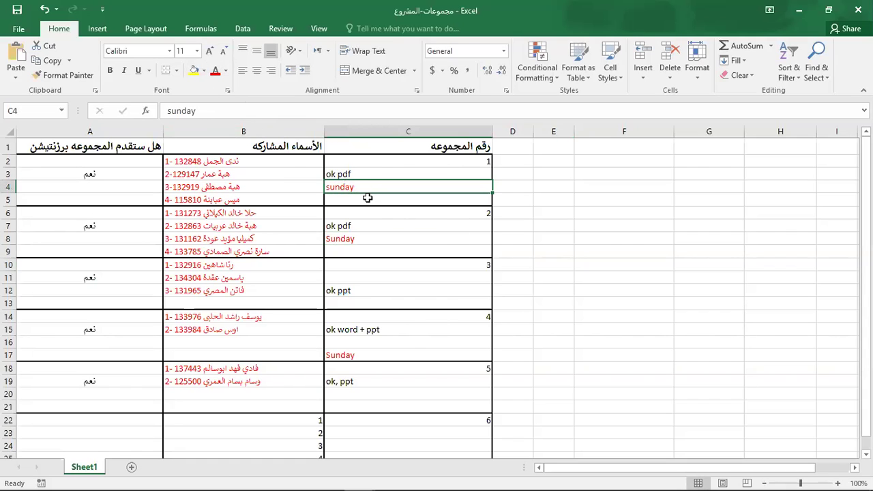
# Enter Tuesday as the presentation day for group 3 in cell C13 and group 5 in cell C20
pyautogui.click(377, 302)
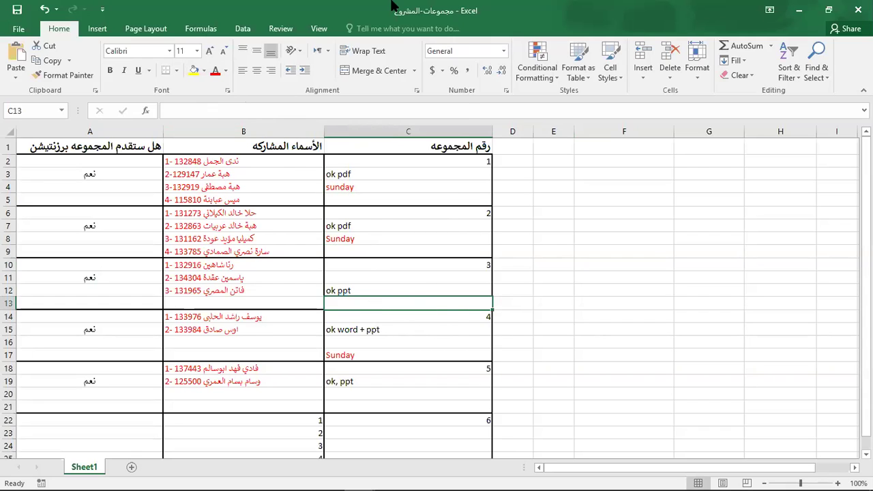
pyautogui.write('Tuesday')
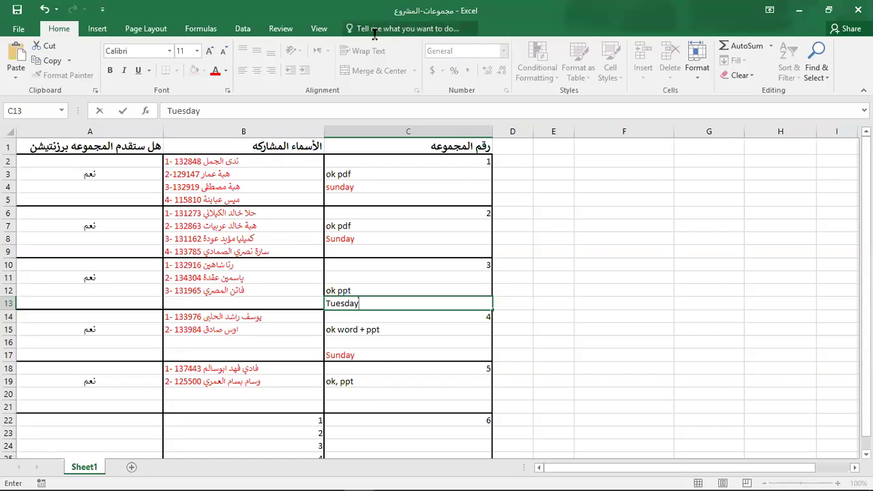
pyautogui.click(366, 397)
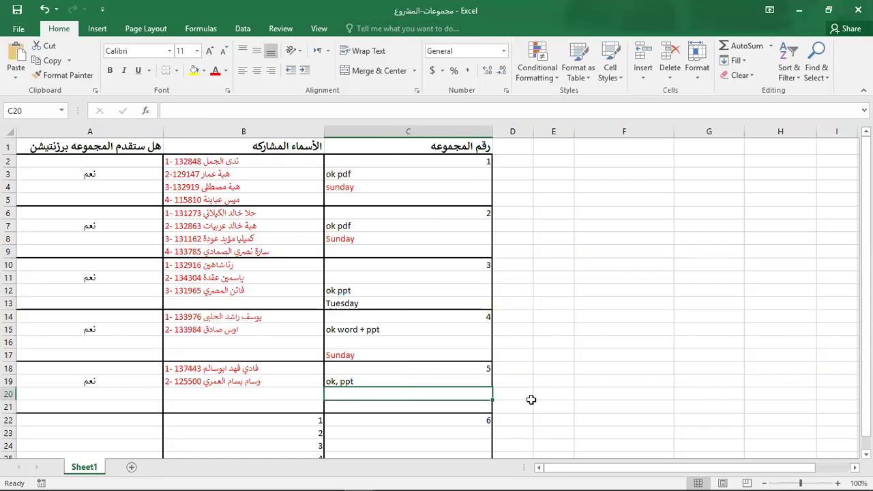
pyautogui.write('Tuesday')
pyautogui.click(452, 419)
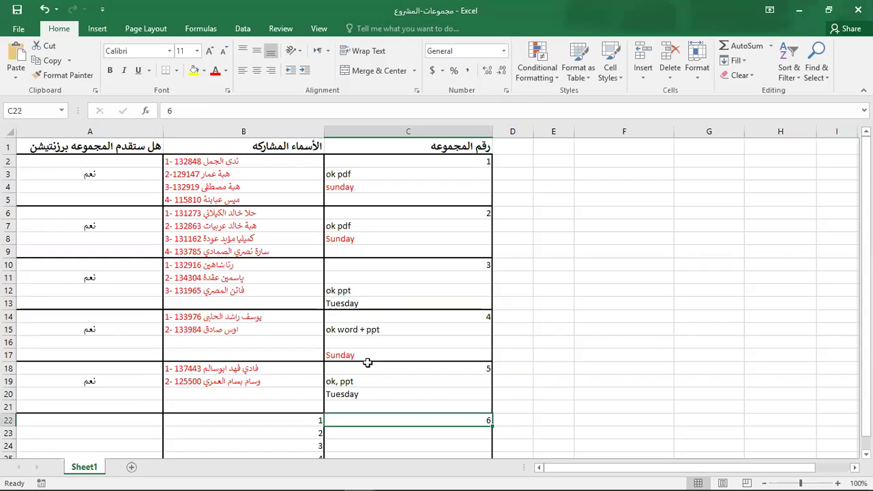
# Colour the Tuesday entries in cells C13 and C20 red
pyautogui.click(363, 305)
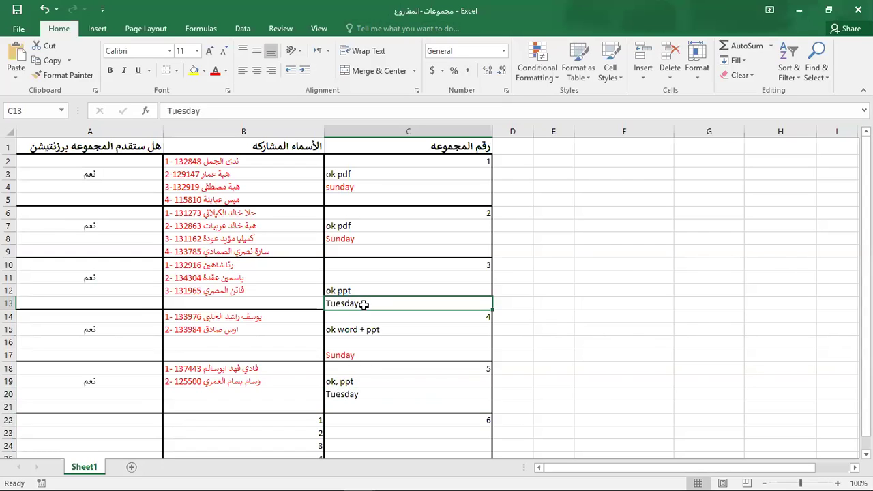
pyautogui.click(215, 71)
pyautogui.click(349, 398)
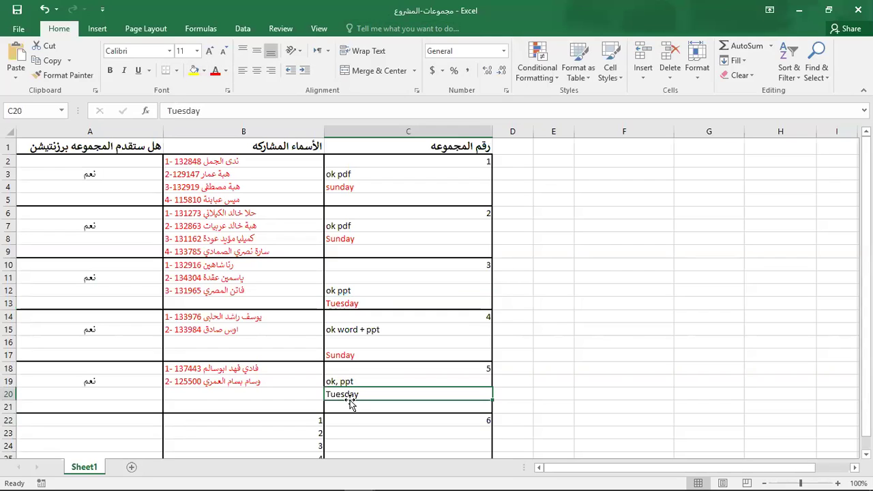
pyautogui.click(216, 71)
# Enter the presentation durations: 15 min for group 1 in cell C5 and 15 minutes for group 2 in cell C9
pyautogui.click(347, 202)
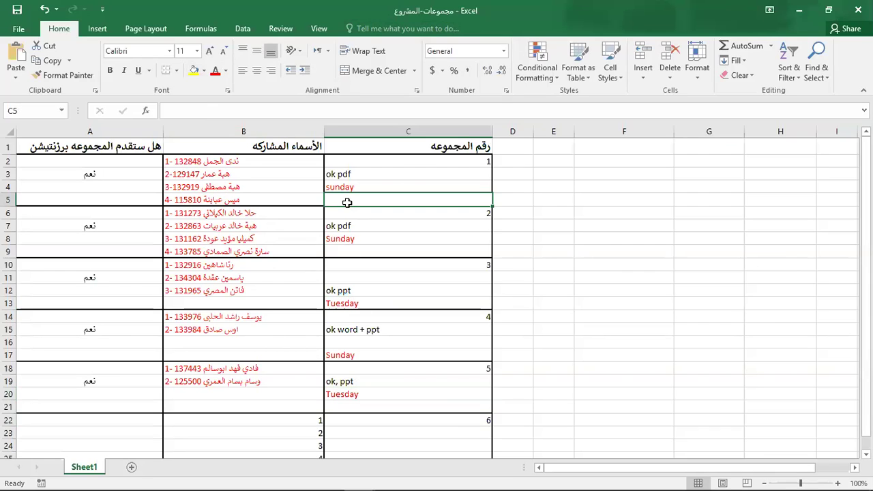
pyautogui.write('1')
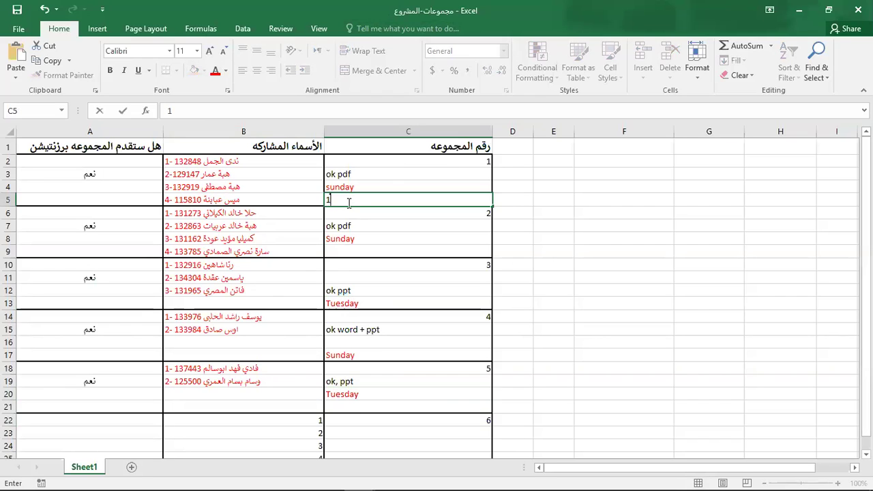
pyautogui.write('5 min')
pyautogui.click(354, 252)
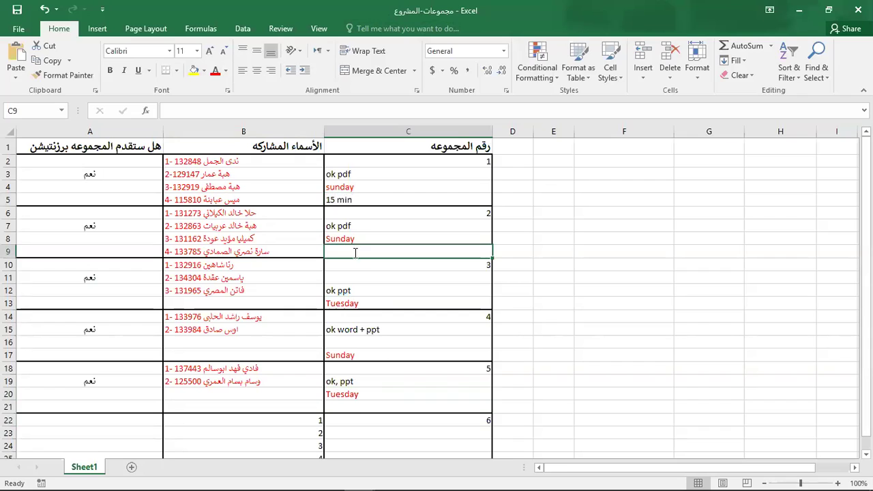
pyautogui.write('15 minute')
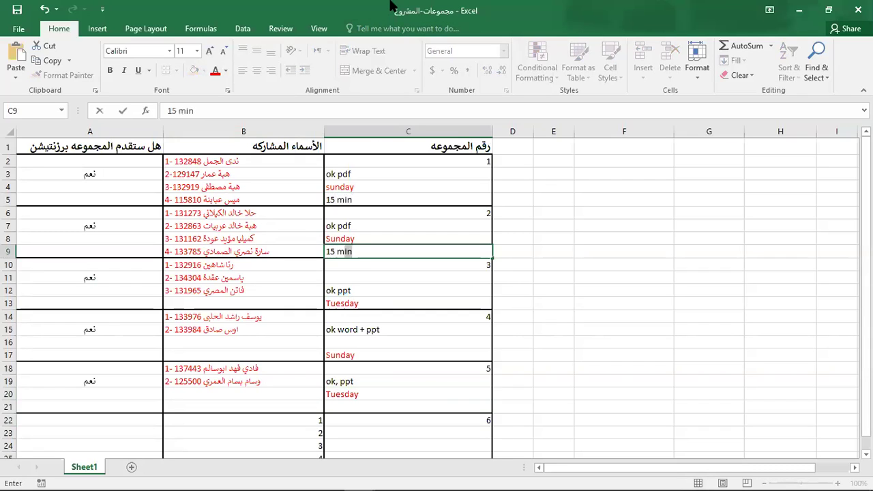
pyautogui.write('s')
# Edit group 1's duration in cell C5 to read 15 minutes
pyautogui.click(356, 201)
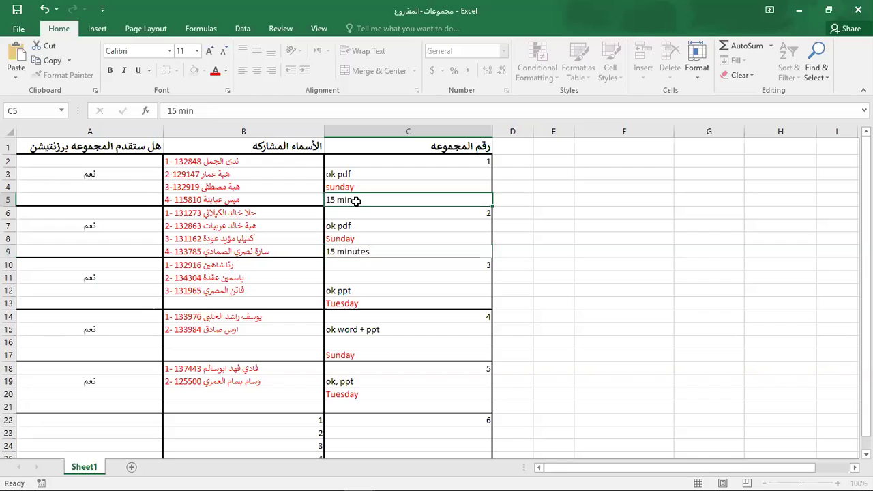
pyautogui.doubleClick(387, 197)
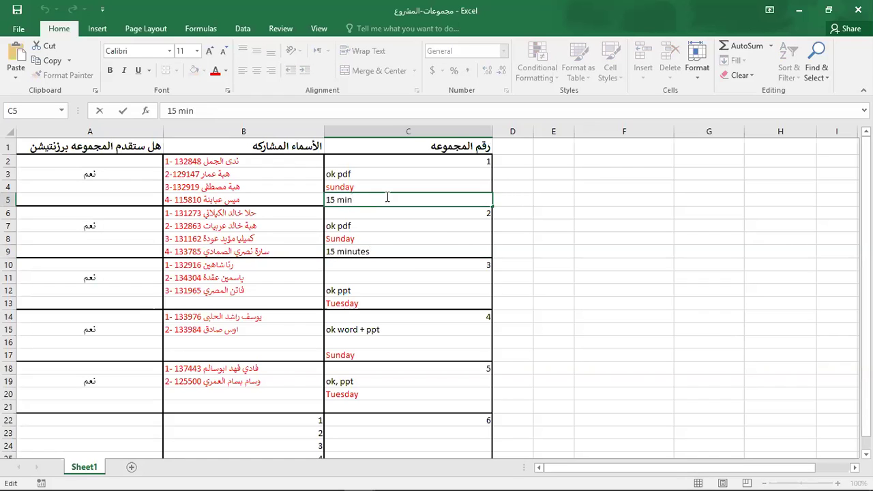
pyautogui.write('ه')
pyautogui.press('BackSpace')
pyautogui.write('i')
pyautogui.press('BackSpace')
pyautogui.write('utes')
# Enter 12 minutes as group 3's presentation duration in cell C11
pyautogui.click(339, 278)
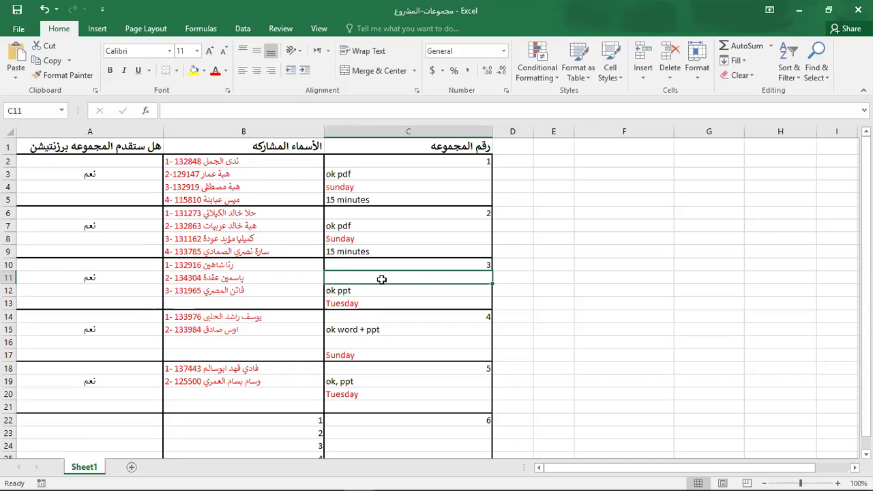
pyautogui.write('12 m')
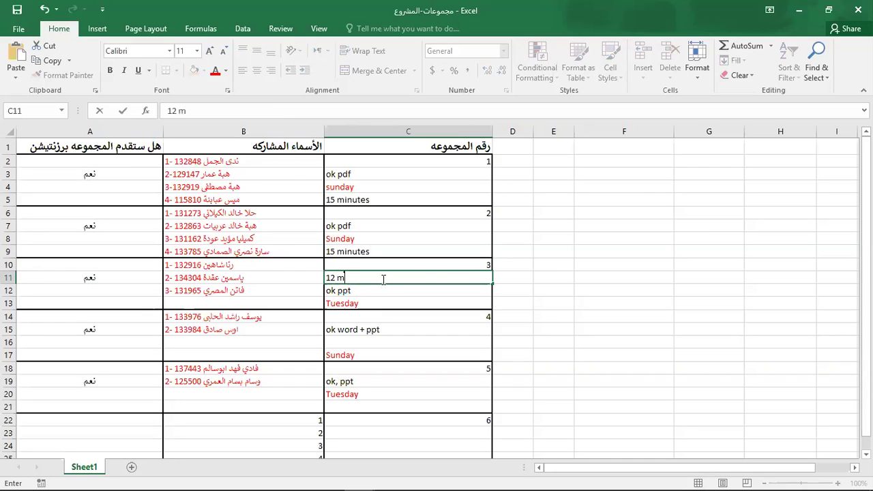
pyautogui.write('inutes')
# Enter 9 minutes as the presentation duration for group 4 in cell C16 and group 5 in cell C21
pyautogui.click(353, 344)
pyautogui.write('9')
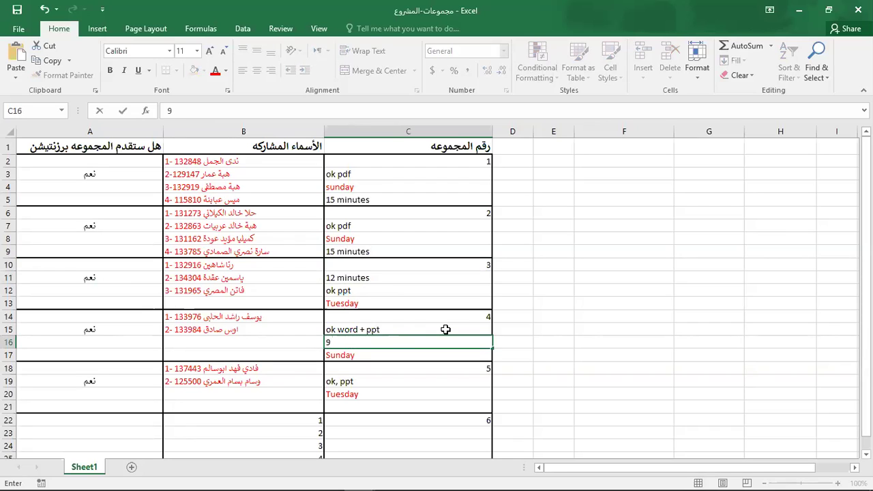
pyautogui.write(' minutes')
pyautogui.click(375, 406)
pyautogui.write('9')
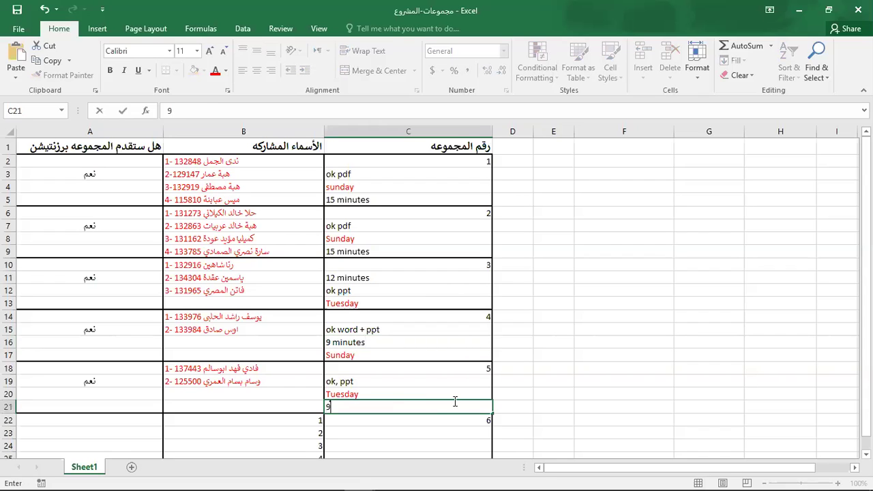
pyautogui.write(' minutes')
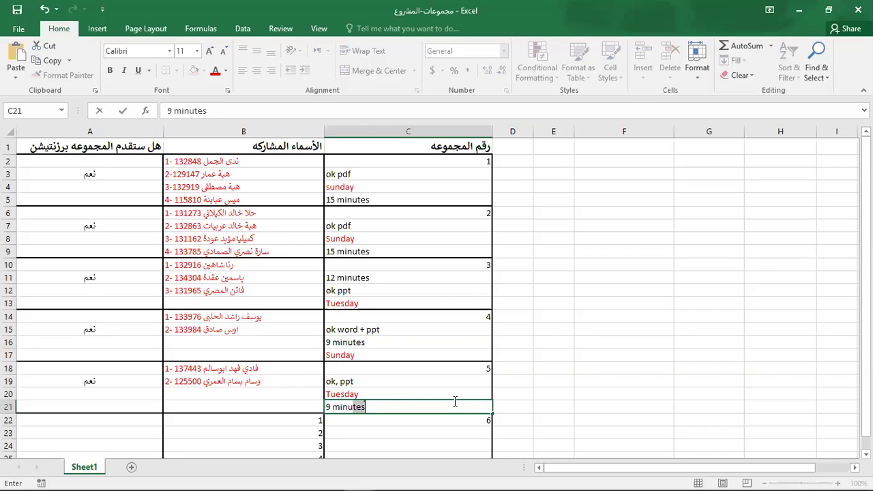
pyautogui.click(430, 430)
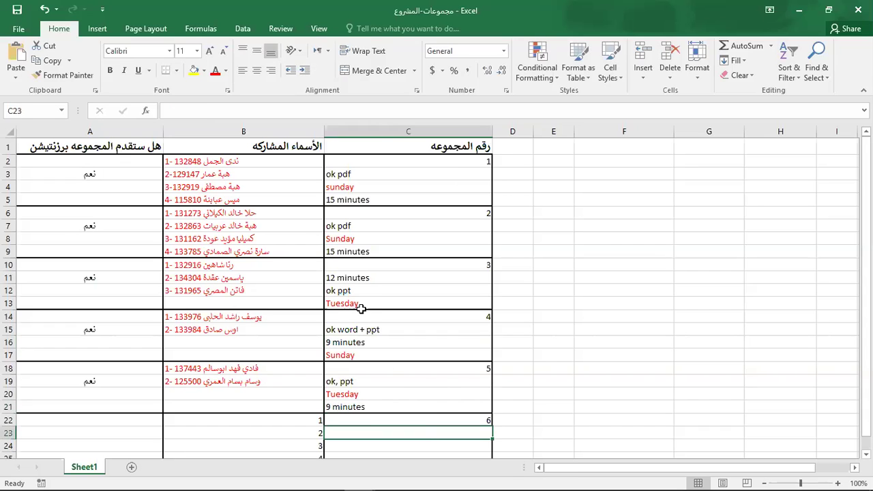